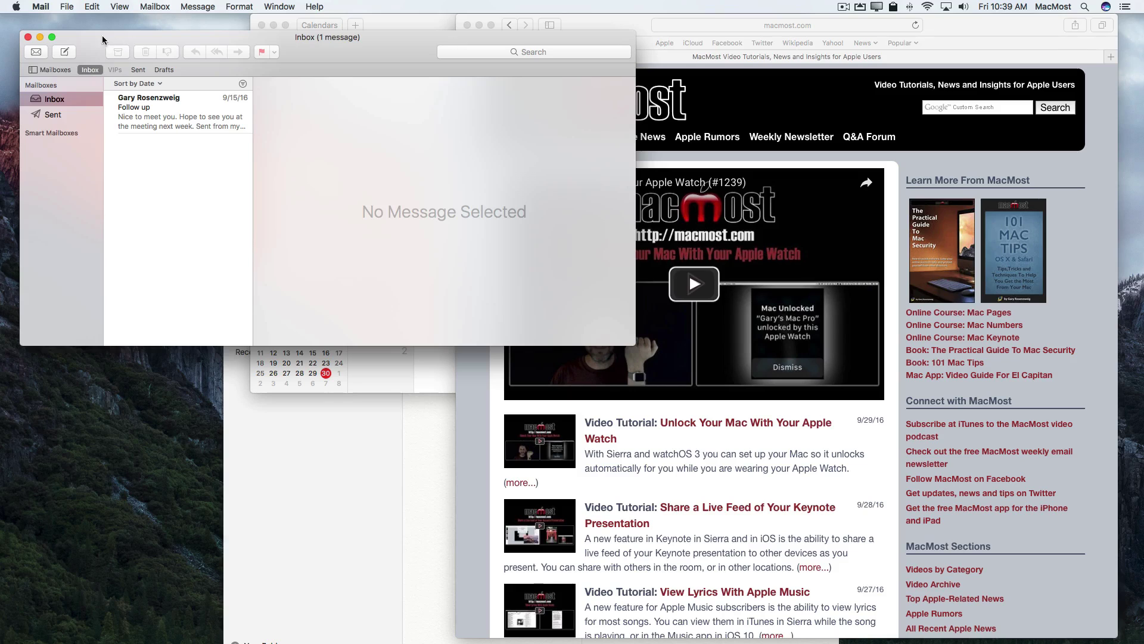
- Hold the Mail window's green full-screen button to begin Split View
left_click(52, 36)
- Drag the Mail inbox window into the left half of Split View
left_click(53, 37)
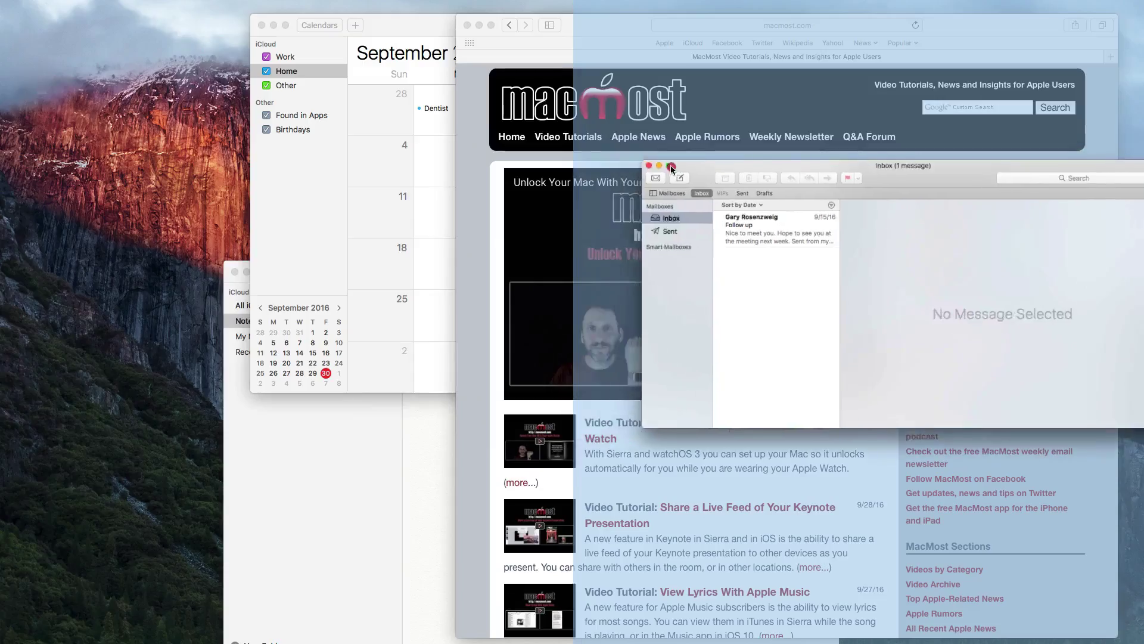
mouse_move(672, 167)
left_mouse_down()
mouse_move(442, 141)
mouse_move(143, 146)
mouse_move(655, 177)
left_mouse_up()
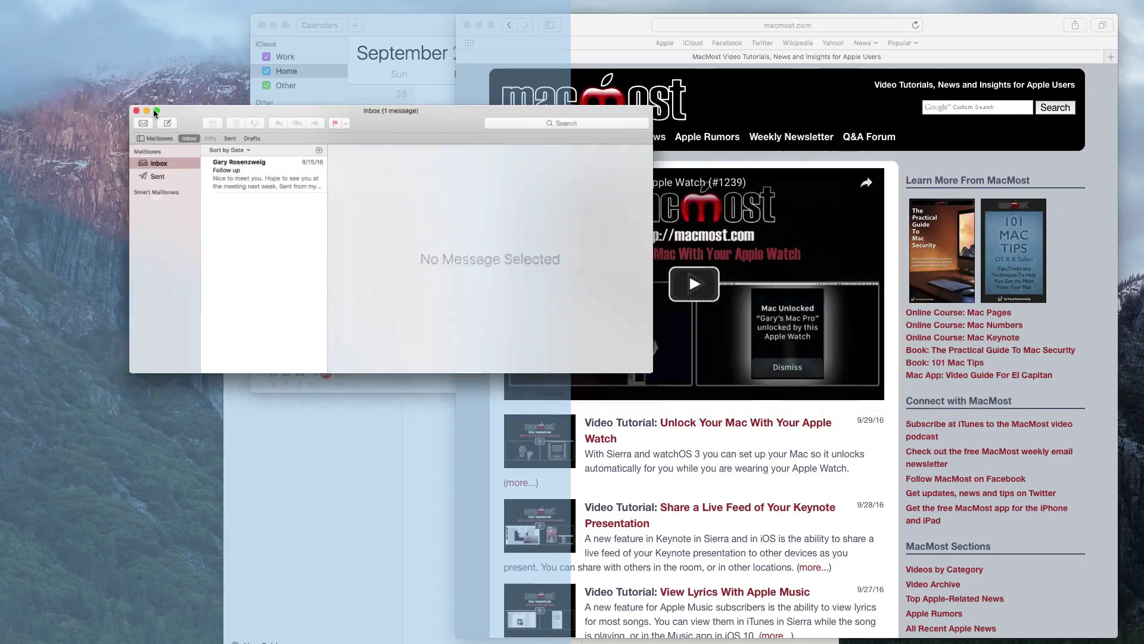
left_click_drag(655, 177, 97, 108)
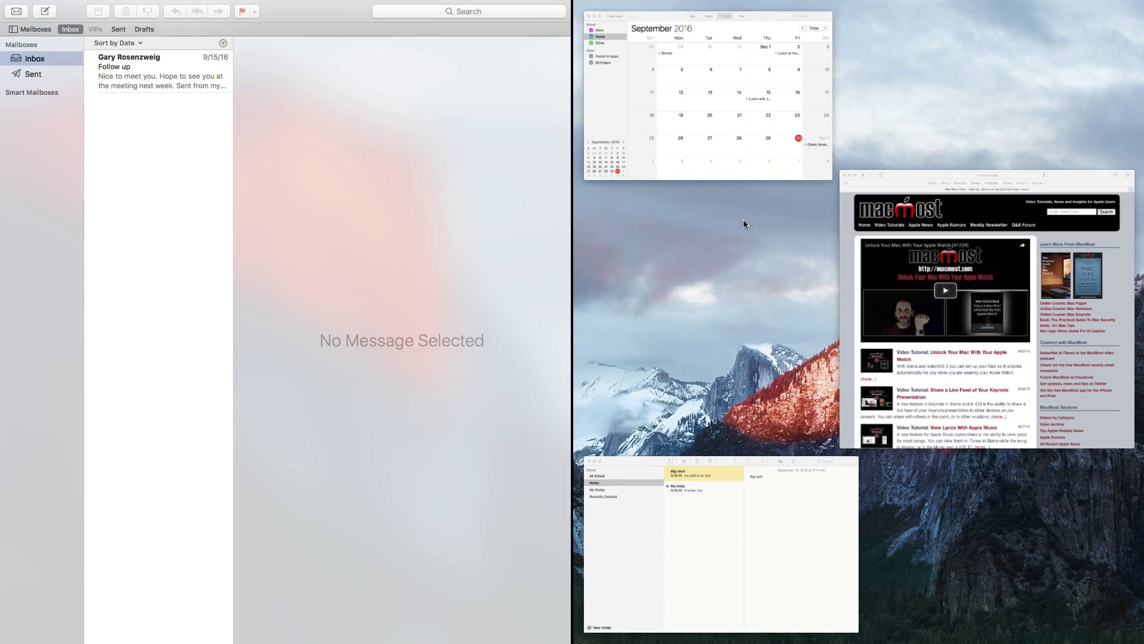
- Fill the right half with Safari's macmost.com window and switch focus between the two sides
left_click(945, 249)
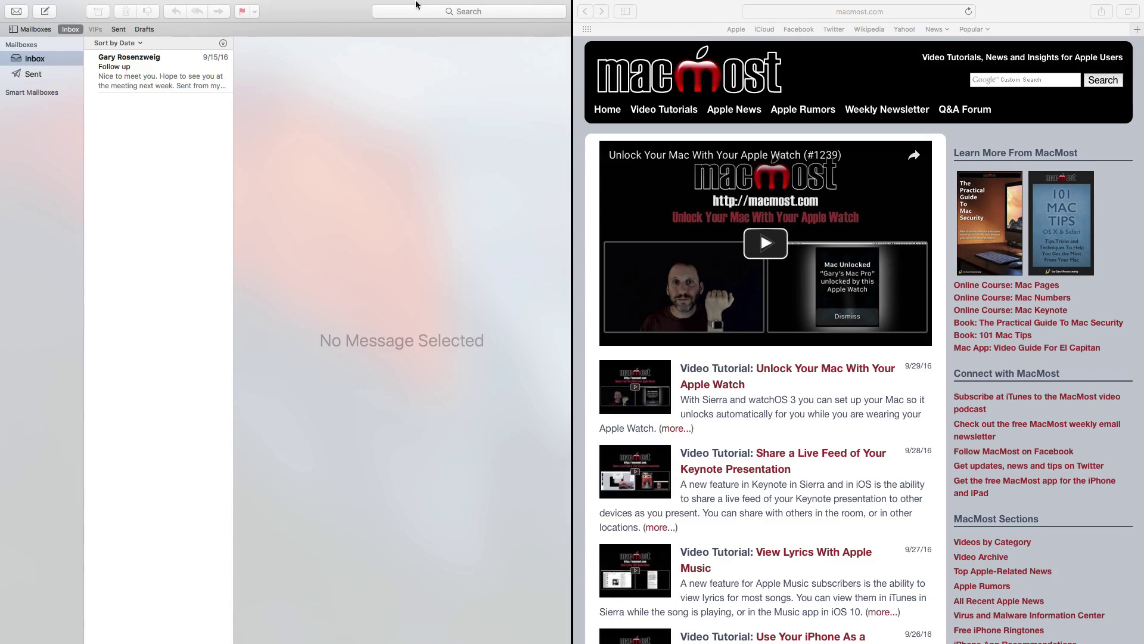
left_click(701, 15)
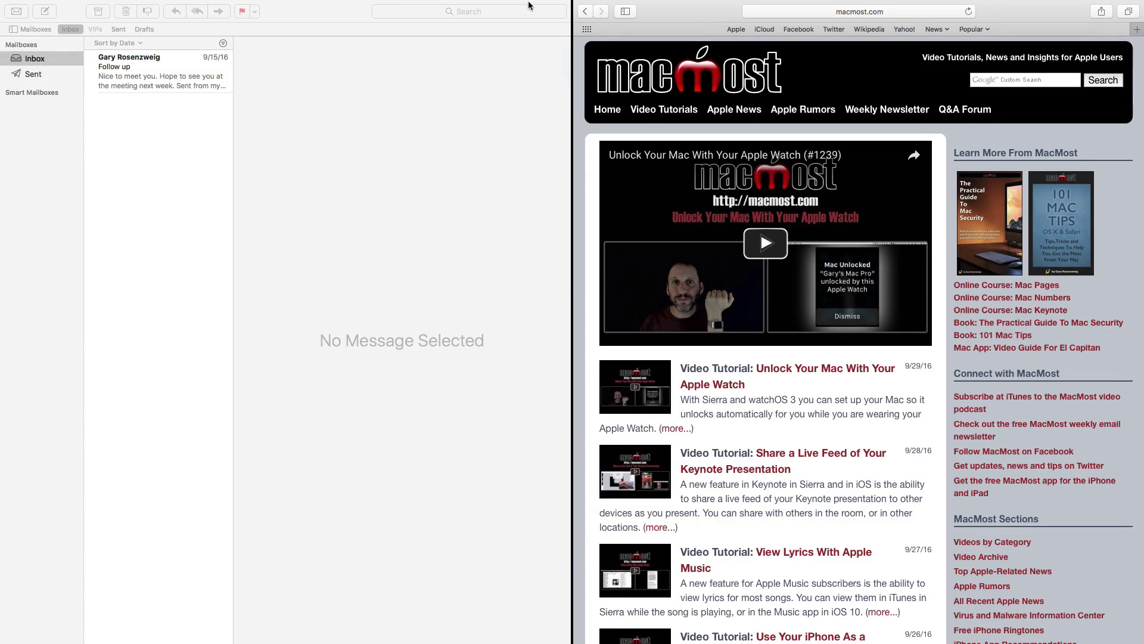
left_click(314, 13)
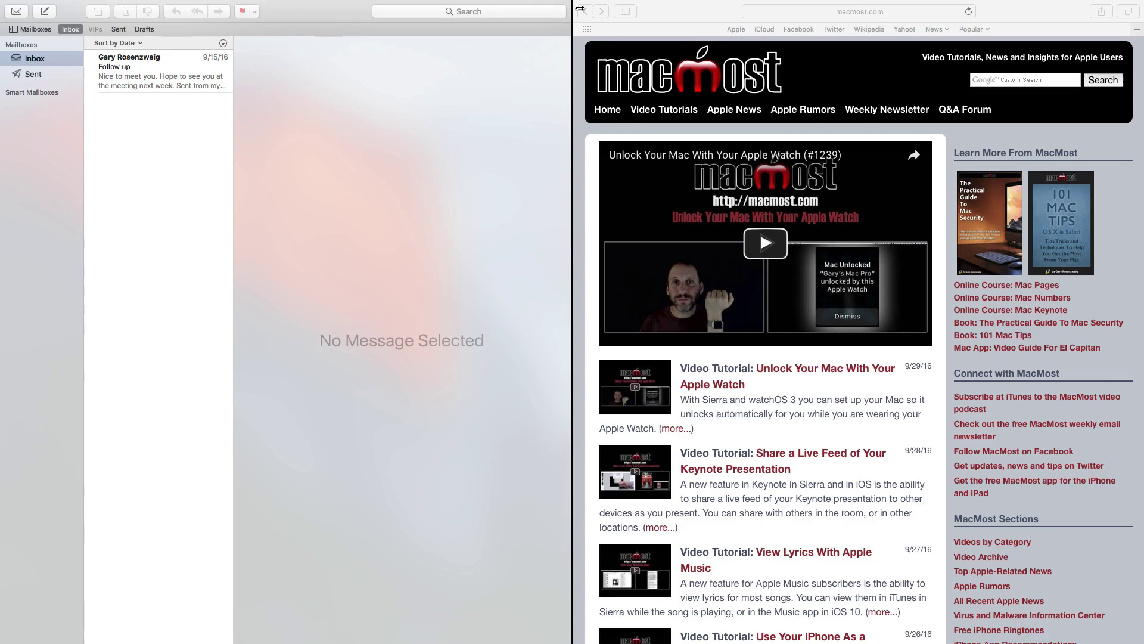
left_click(722, 18)
- Alternate the active side between Mail and Safari, ending with Safari focused
left_click(285, 10)
left_click(697, 20)
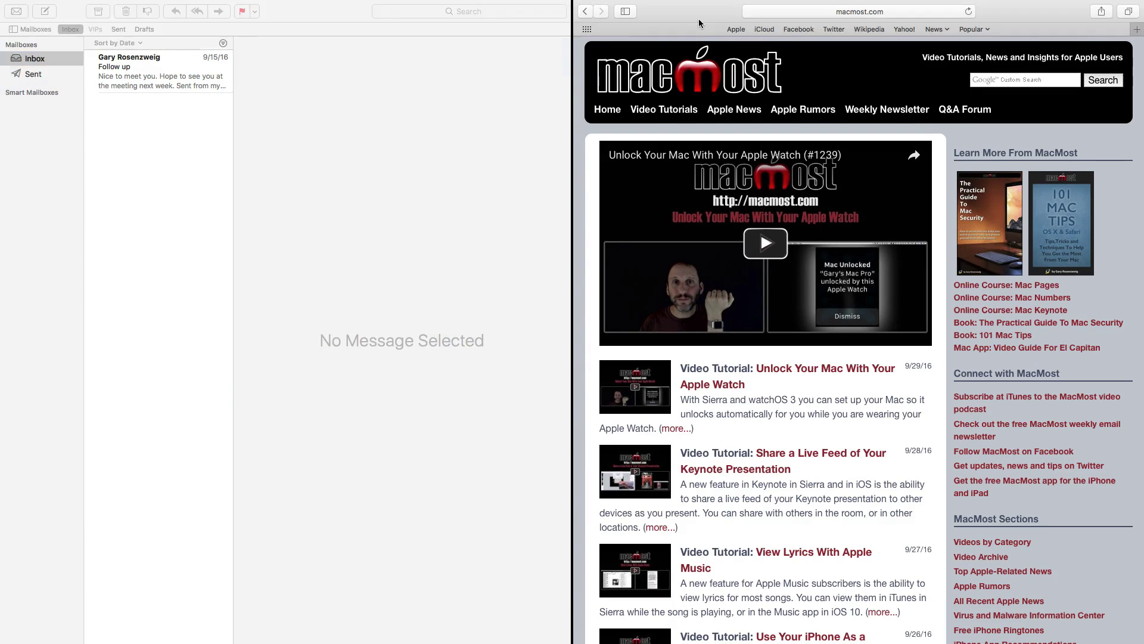
left_click(314, 19)
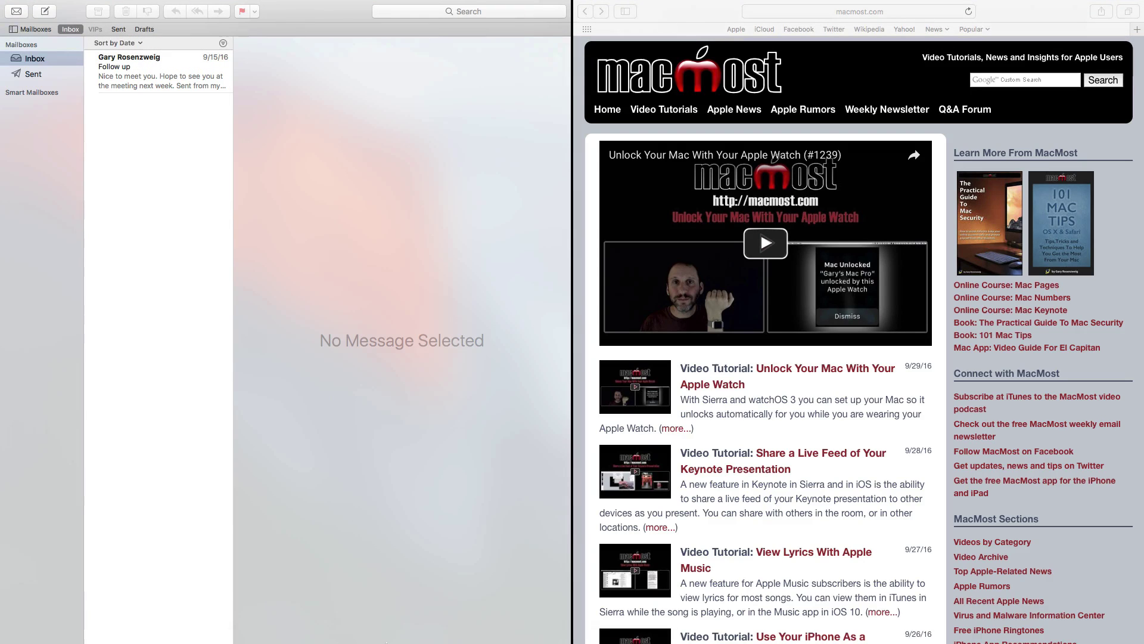
mouse_move(214, 3)
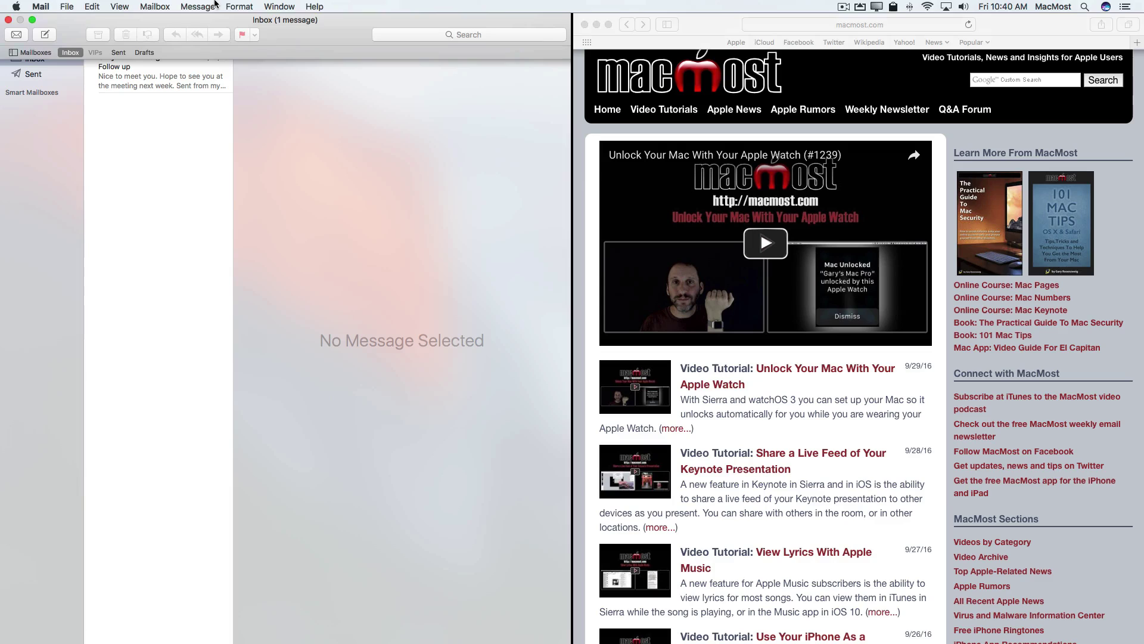
left_click(689, 15)
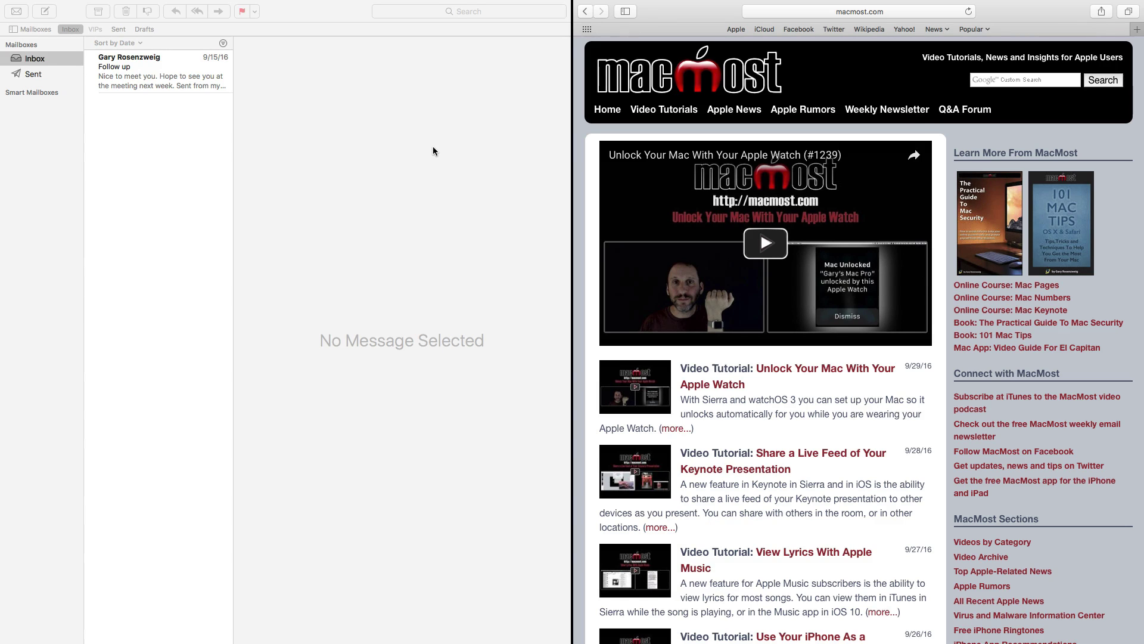
key("ctrl+Up")
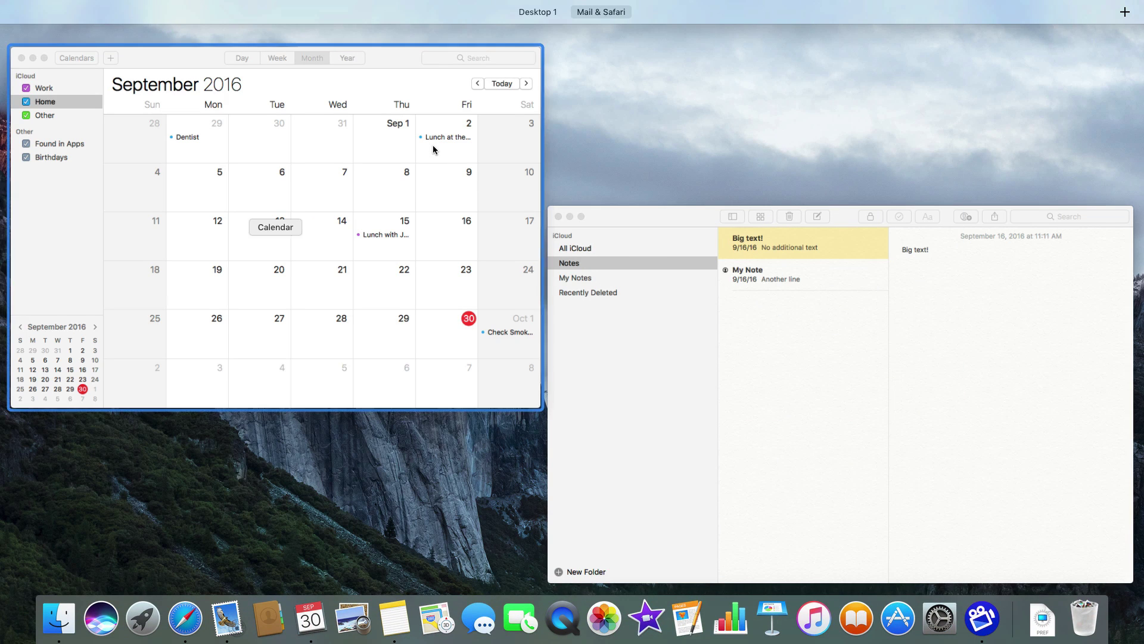
mouse_move(535, 43)
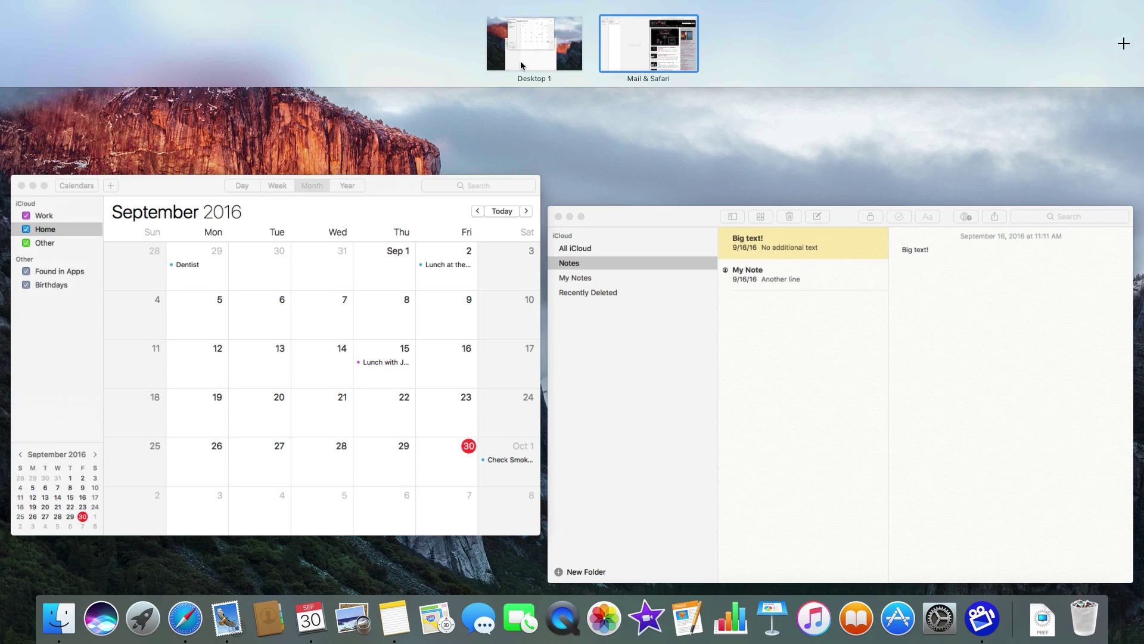
left_click(519, 49)
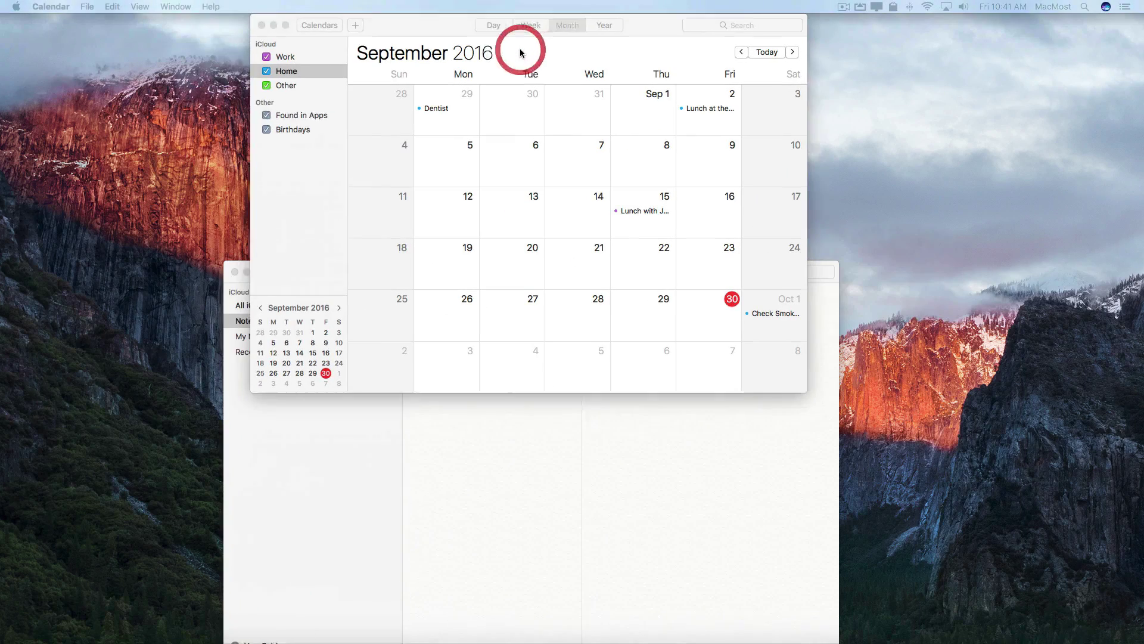
key("ctrl+Up")
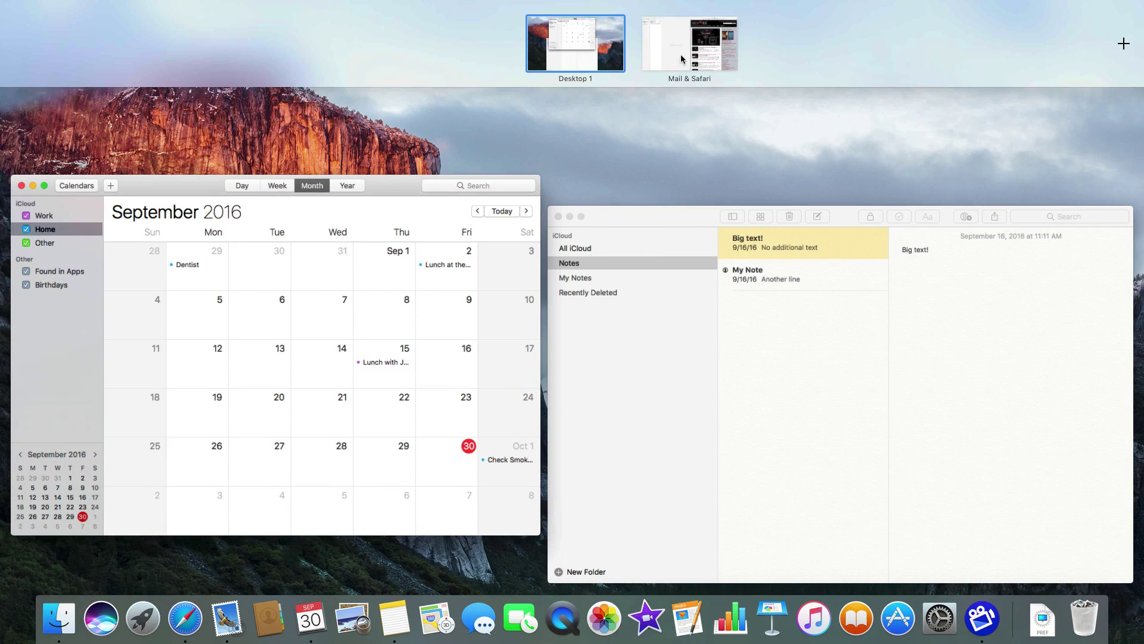
mouse_move(690, 45)
left_click(684, 54)
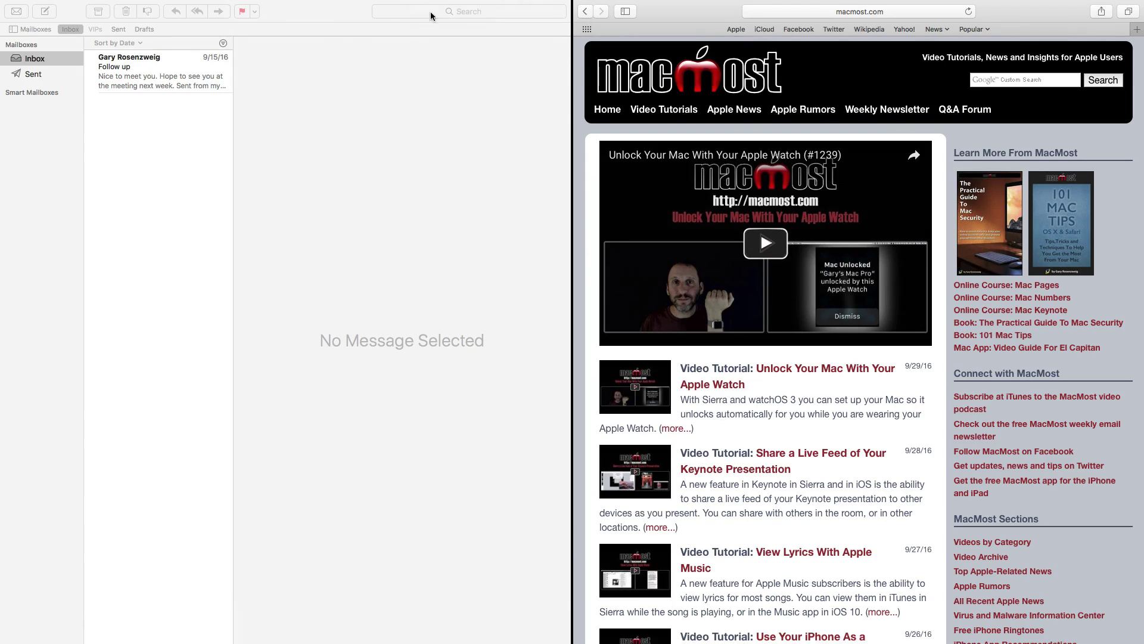
- Take Mail out of full screen via View > Exit Full Screen, returning it to Desktop 1
left_click(298, 12)
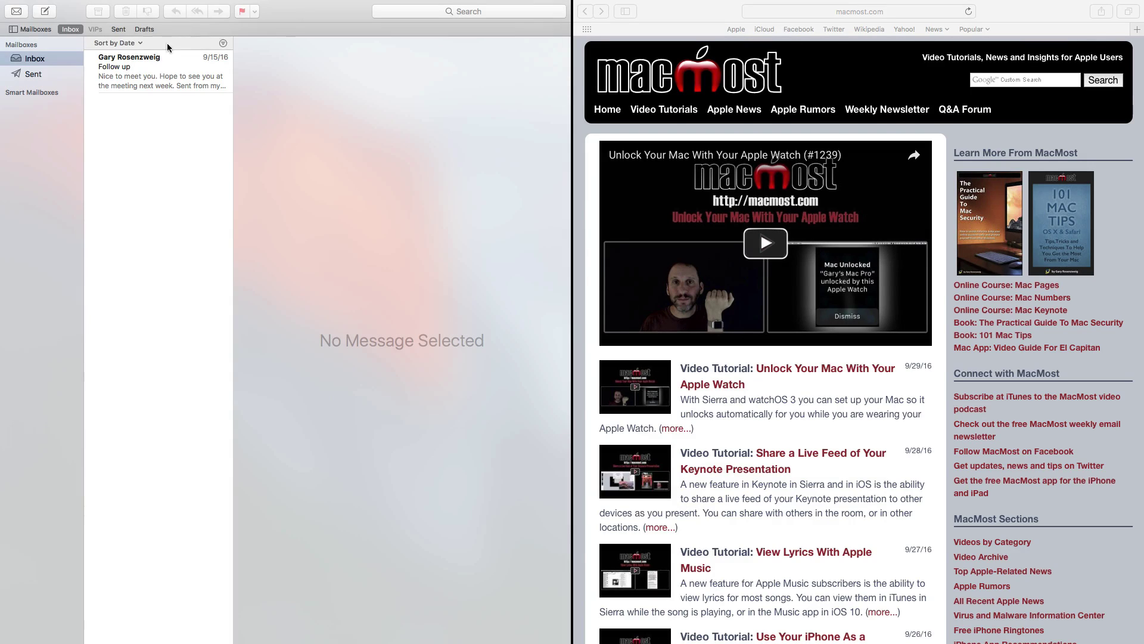
mouse_move(138, 7)
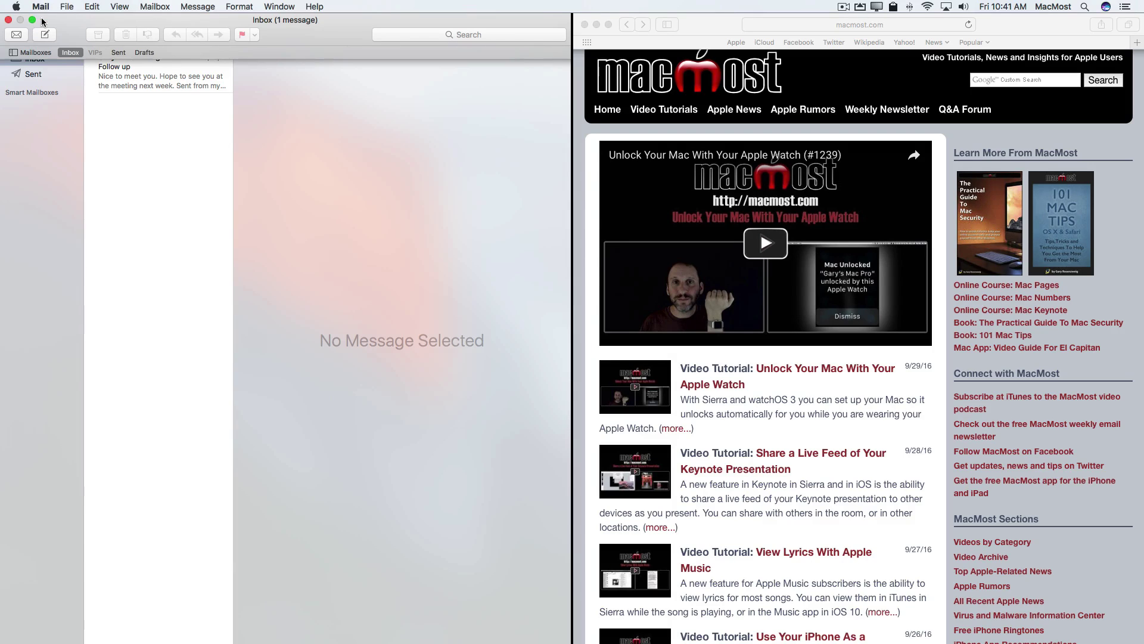
left_click(124, 7)
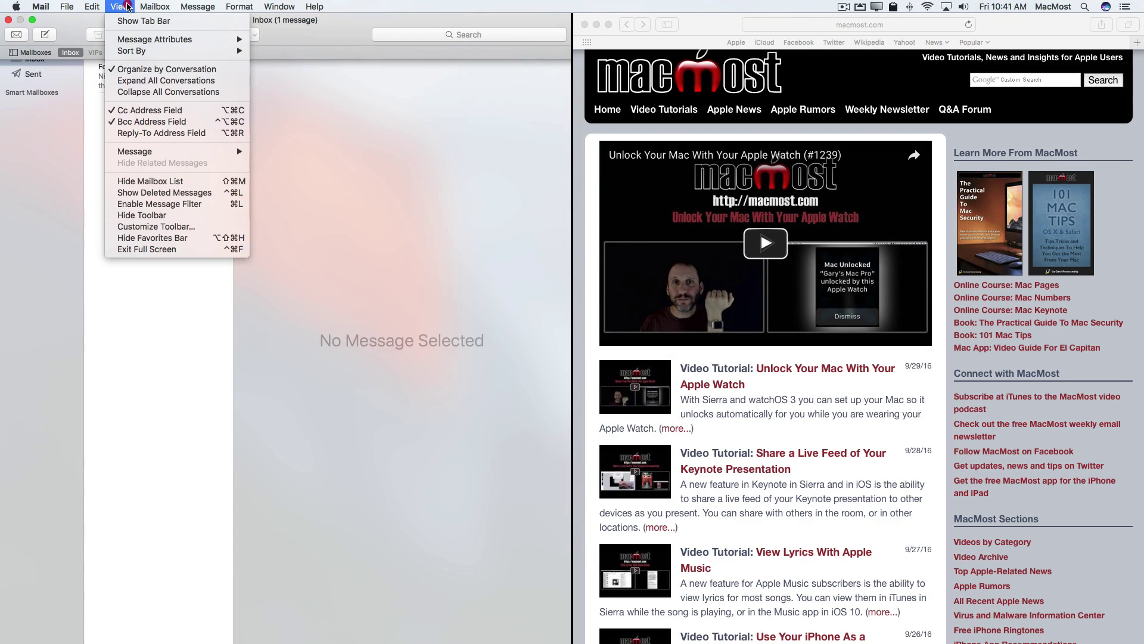
left_click(149, 250)
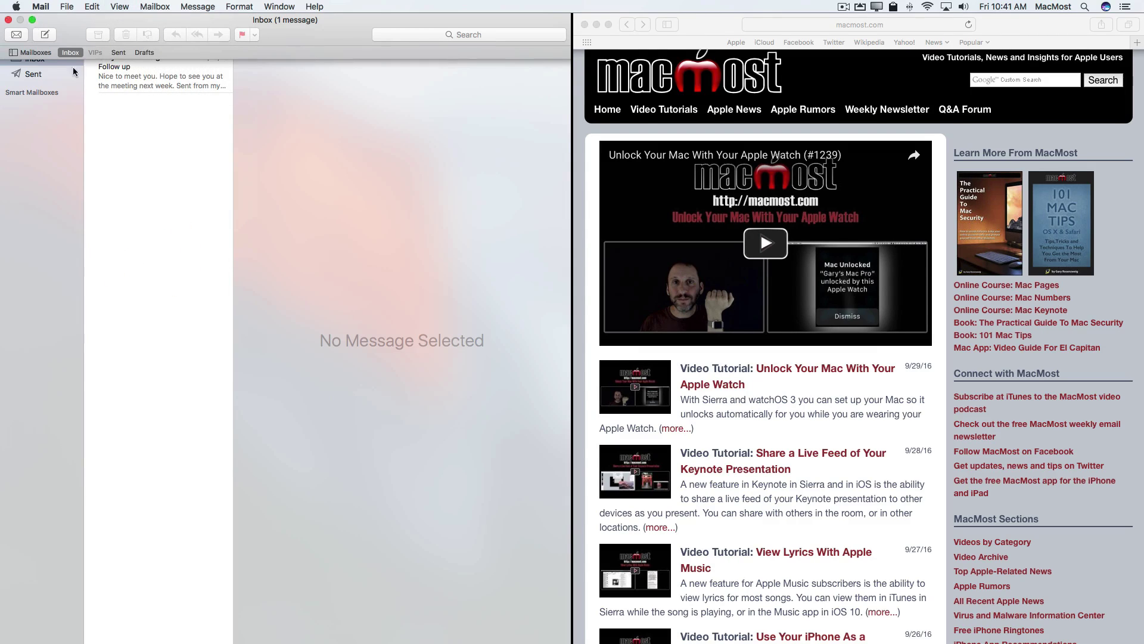
mouse_move(36, 3)
left_click(33, 20)
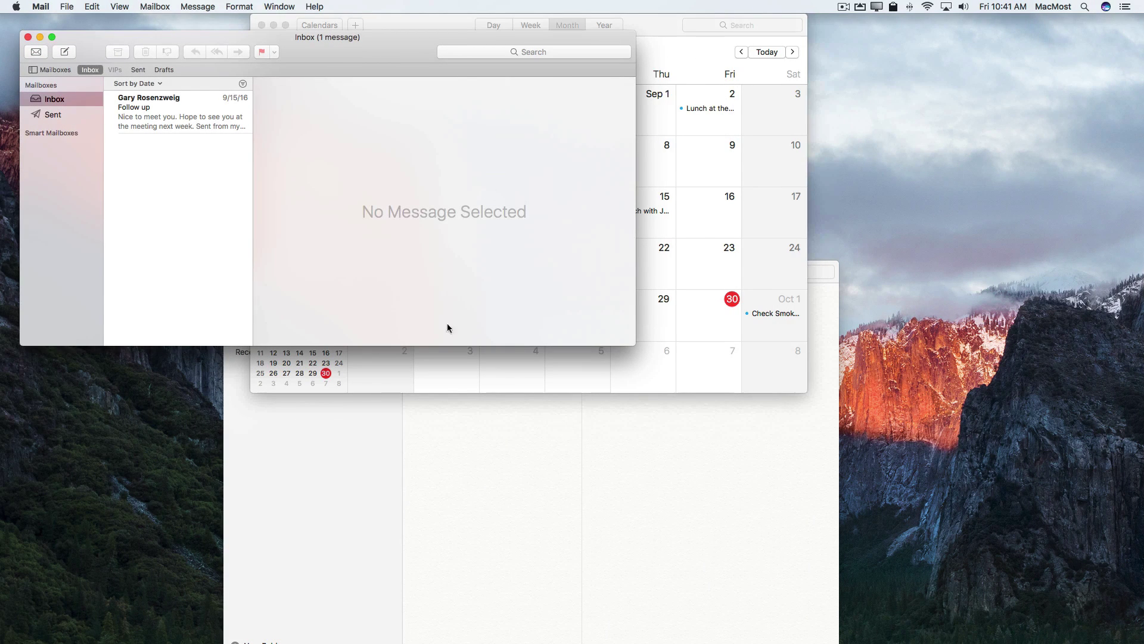
- From Mission Control, switch to the Safari space and exit its full screen
key("ctrl+Up")
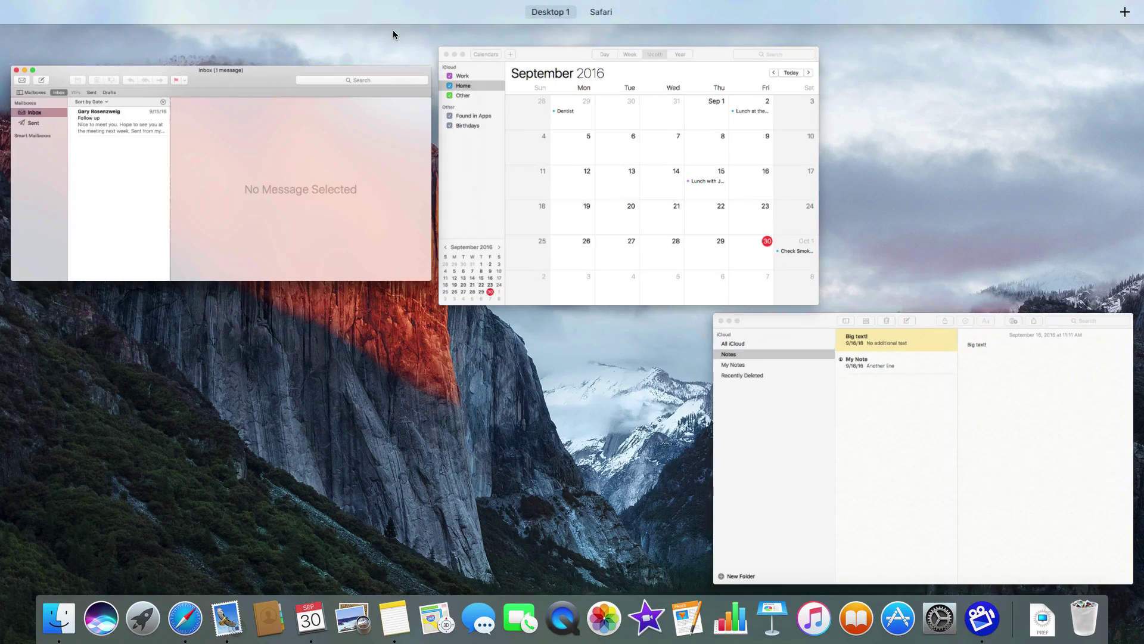
mouse_move(572, 18)
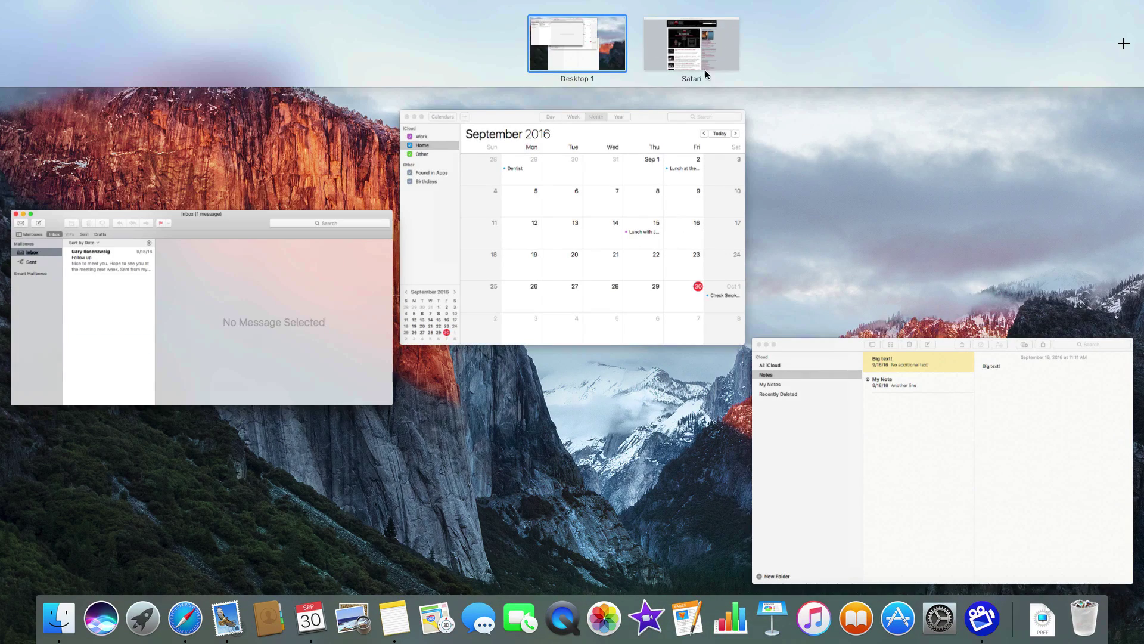
left_click(690, 56)
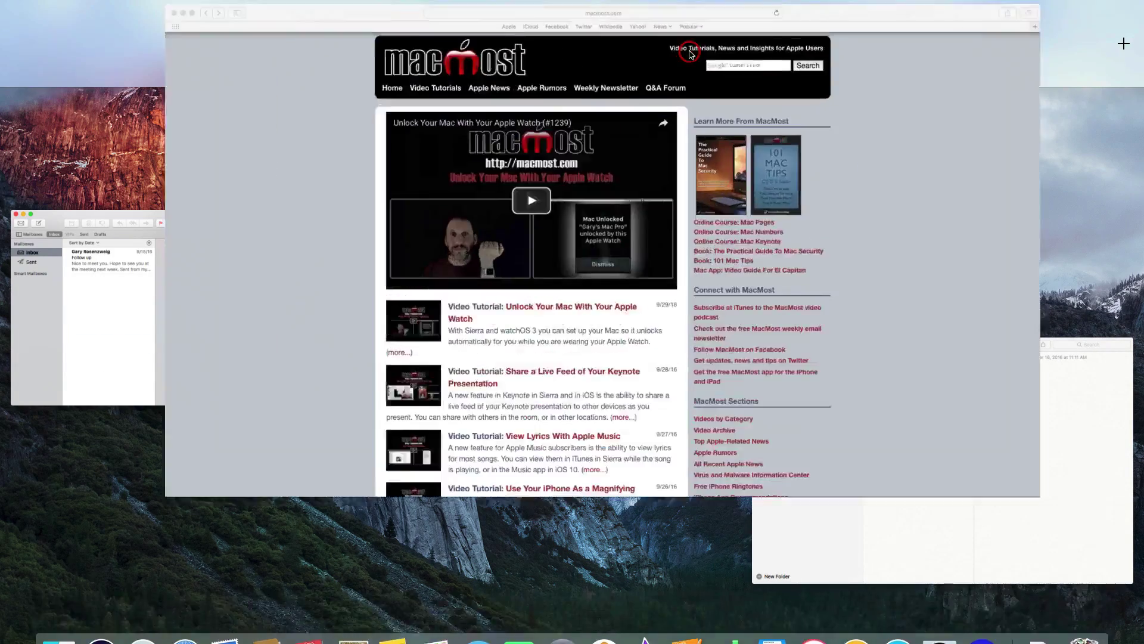
left_click(43, 26)
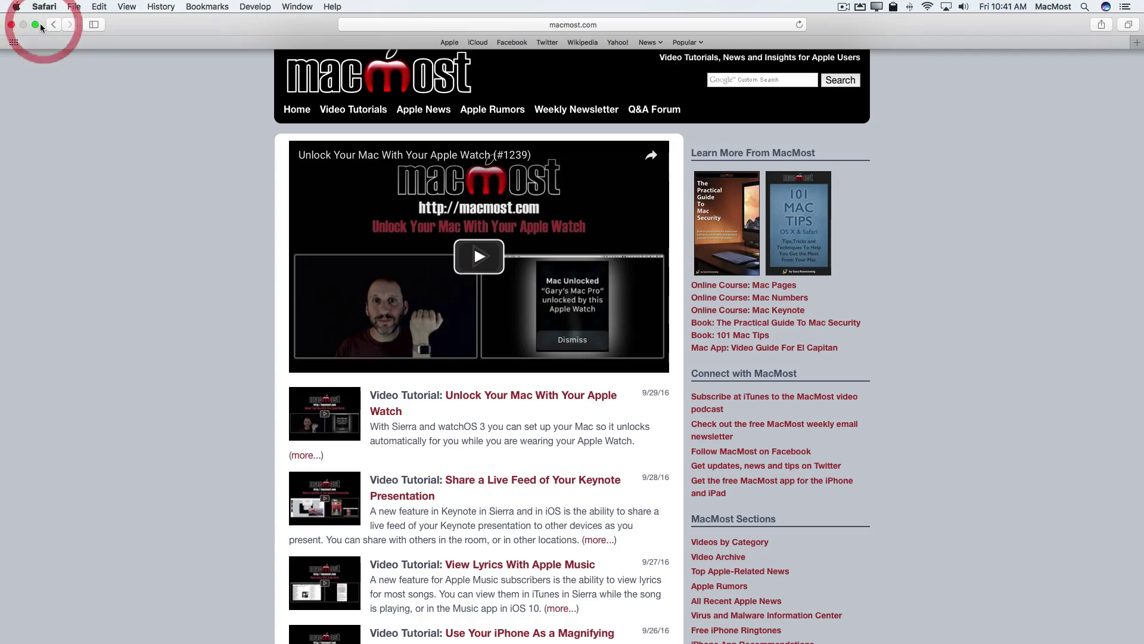